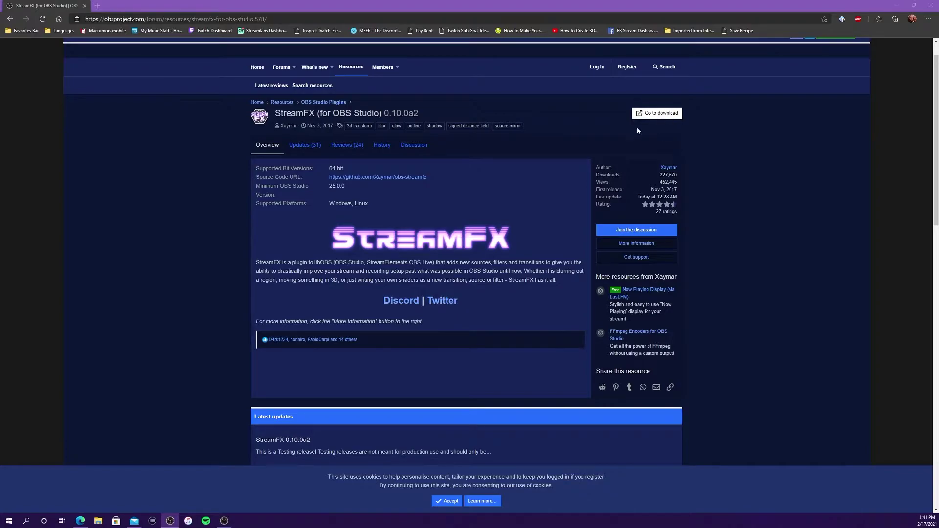
# Go from the StreamFX download link to the latest production release (0.9.3) page on GitHub.
pyautogui.click(668, 114)
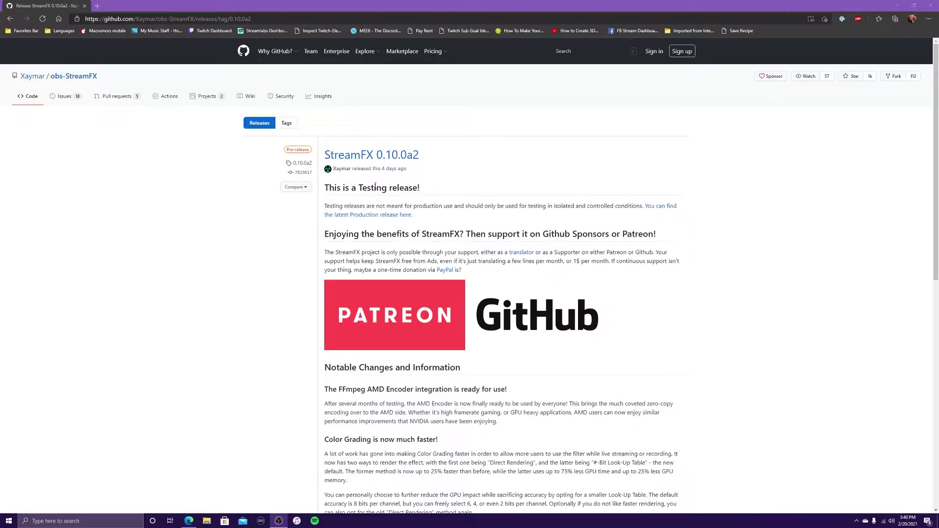
pyautogui.click(657, 207)
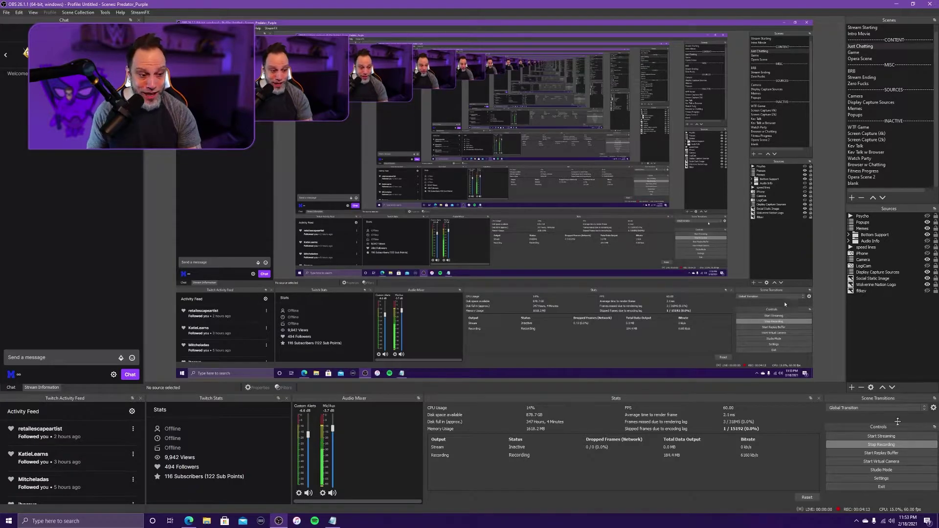
# Turn on Studio Mode and add a new scene named Scene 2.
pyautogui.click(894, 469)
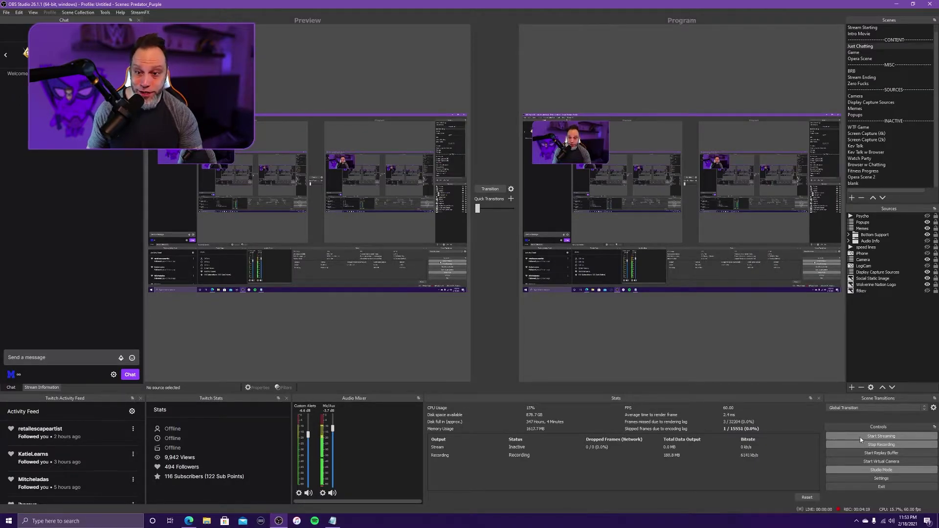
pyautogui.click(852, 199)
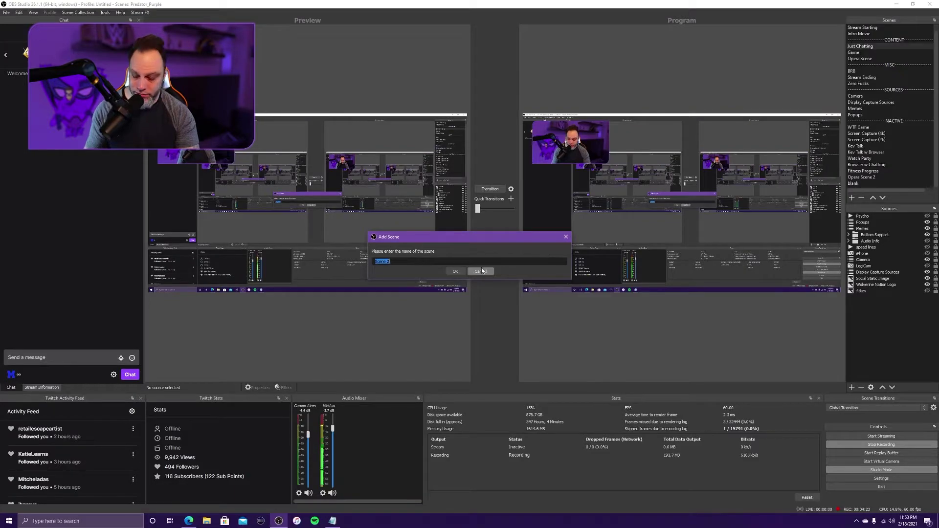
pyautogui.click(456, 271)
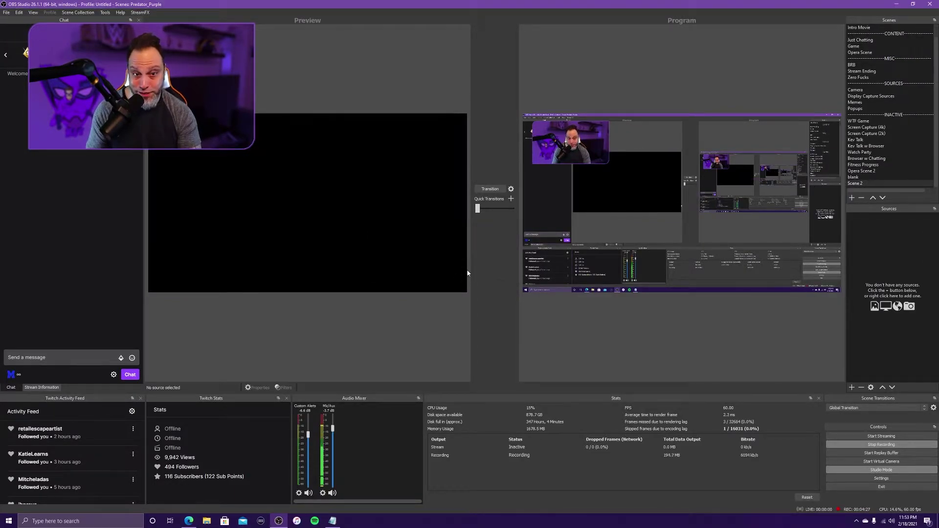
# Add the existing GameRoomHD image source to Scene 2 as the purple room background.
pyautogui.click(850, 388)
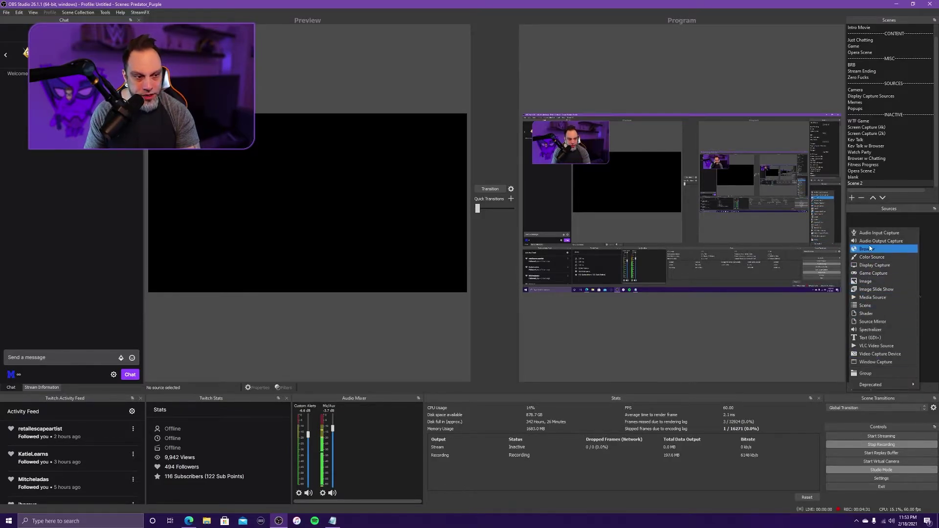
pyautogui.click(865, 282)
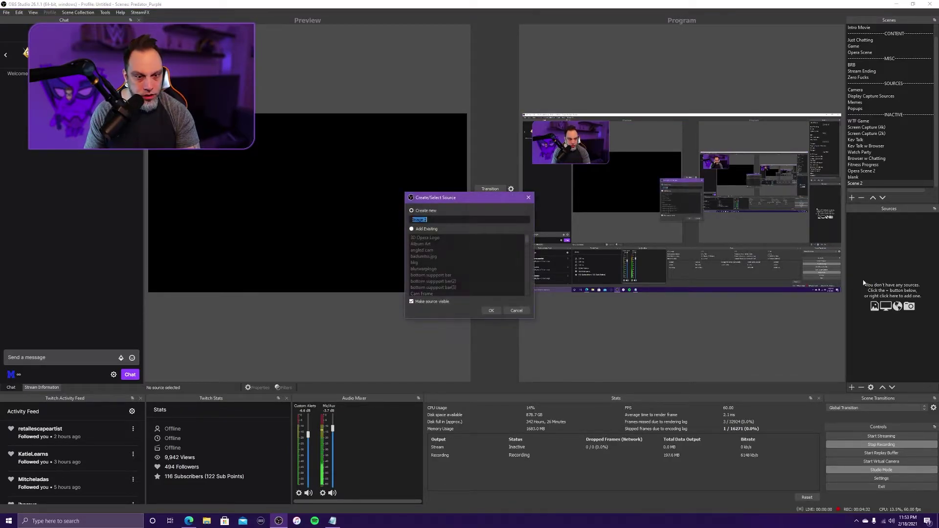
pyautogui.click(412, 229)
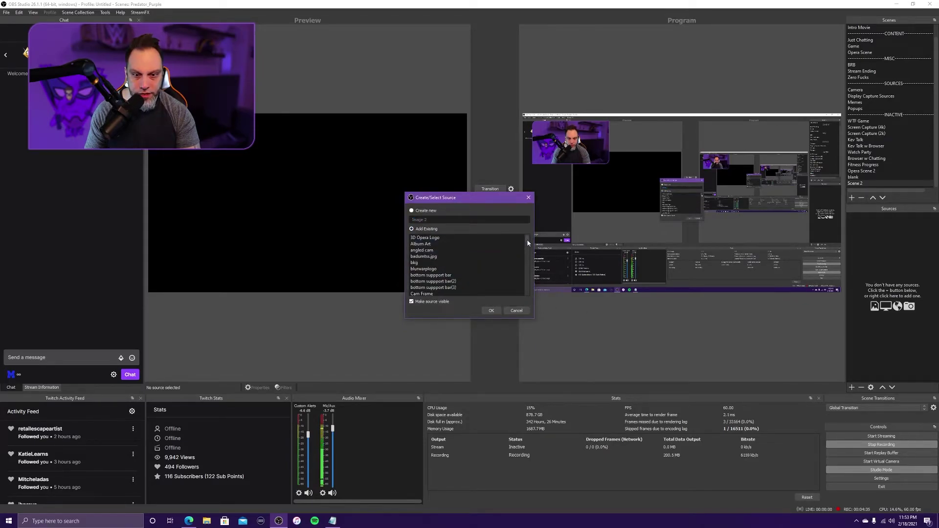
pyautogui.scroll(-3, 527, 242)
pyautogui.click(432, 269)
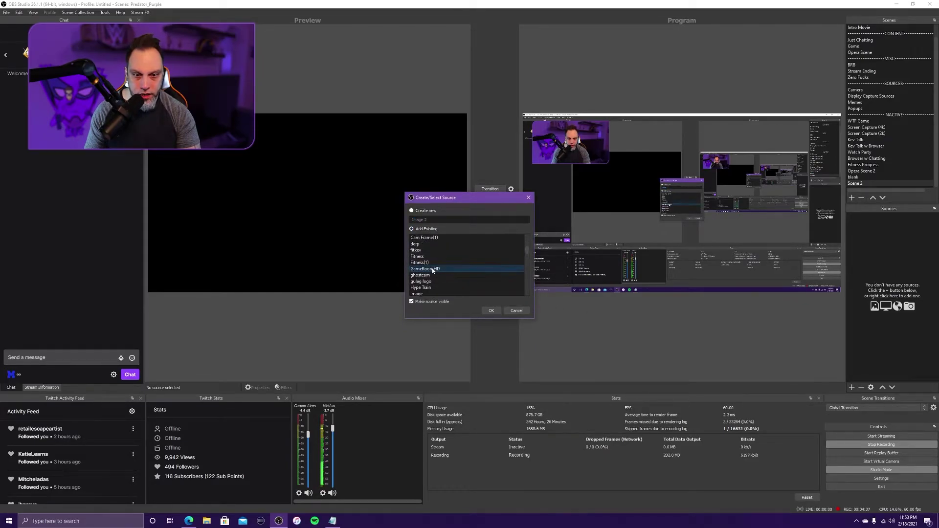
pyautogui.click(491, 311)
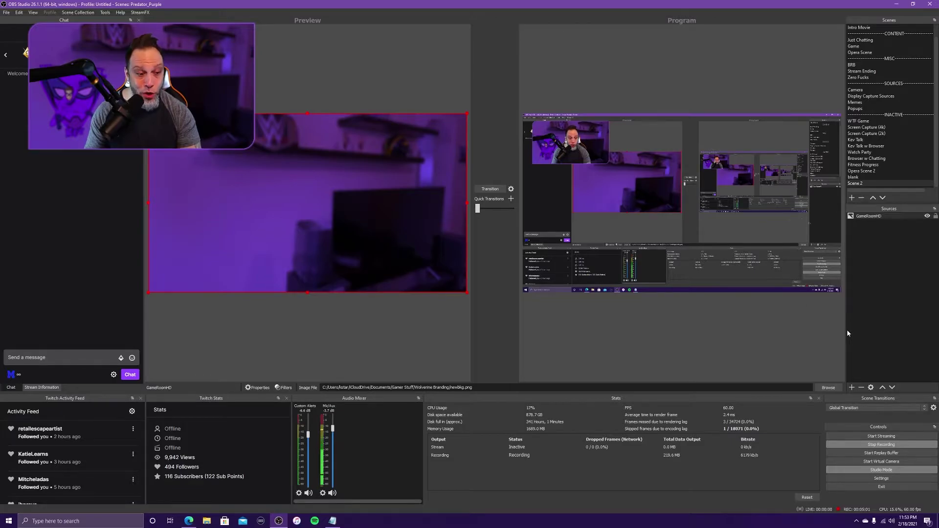
# Create a VLC video source named test with Shuffle enabled and visibility behaviour set to Always play.
pyautogui.click(852, 388)
pyautogui.moveTo(855, 382)
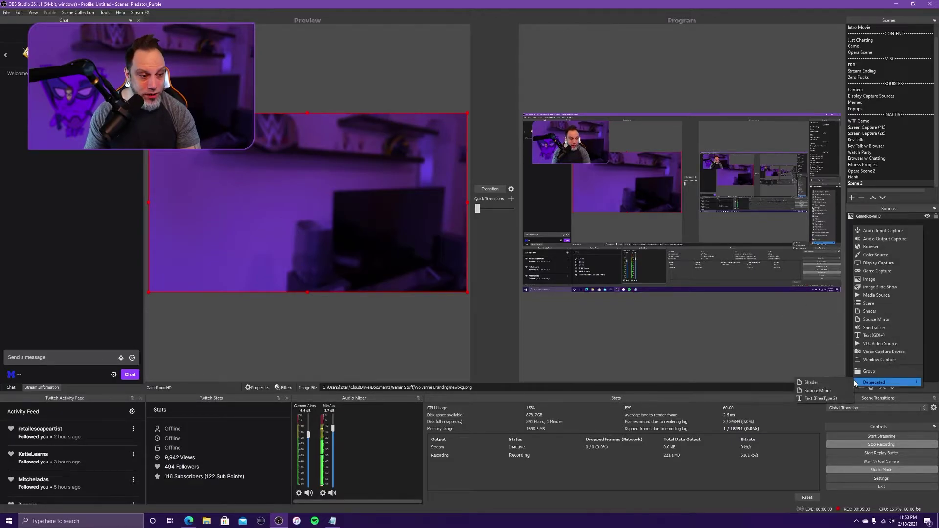
pyautogui.click(871, 344)
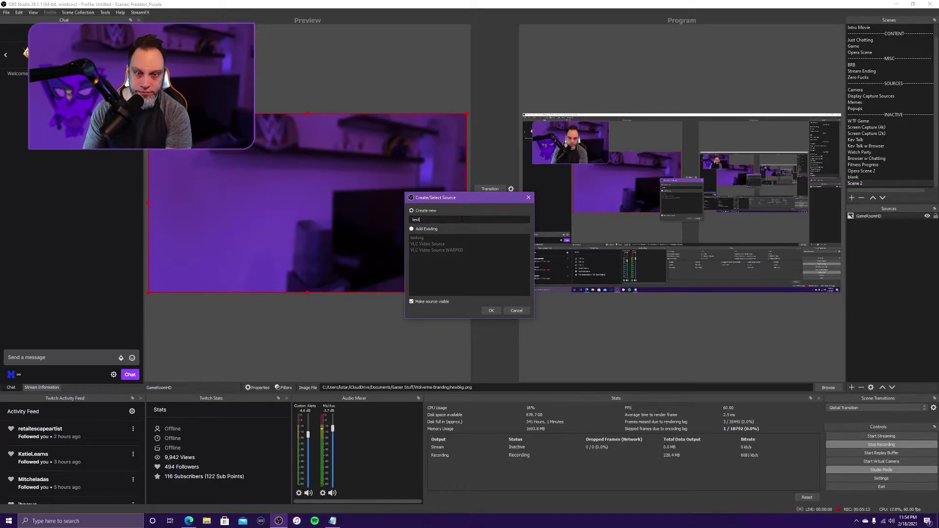
pyautogui.click(492, 312)
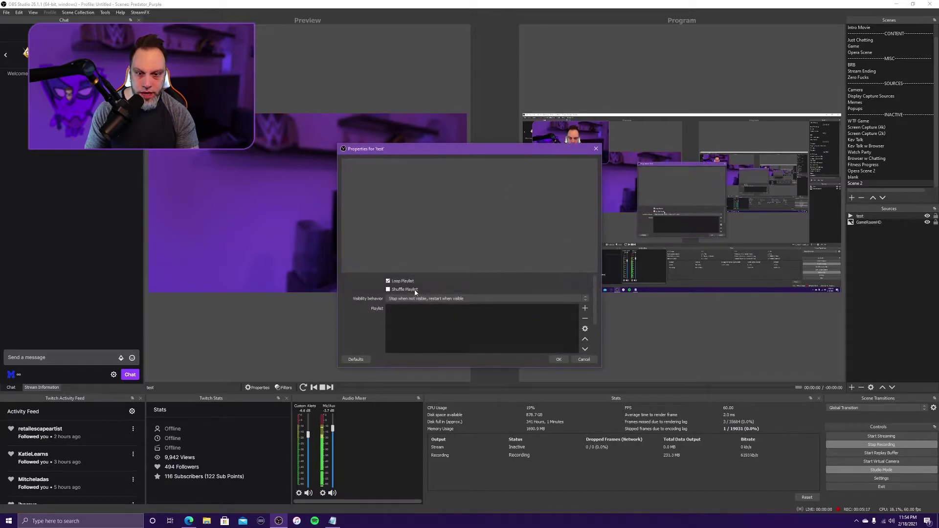
pyautogui.click(388, 290)
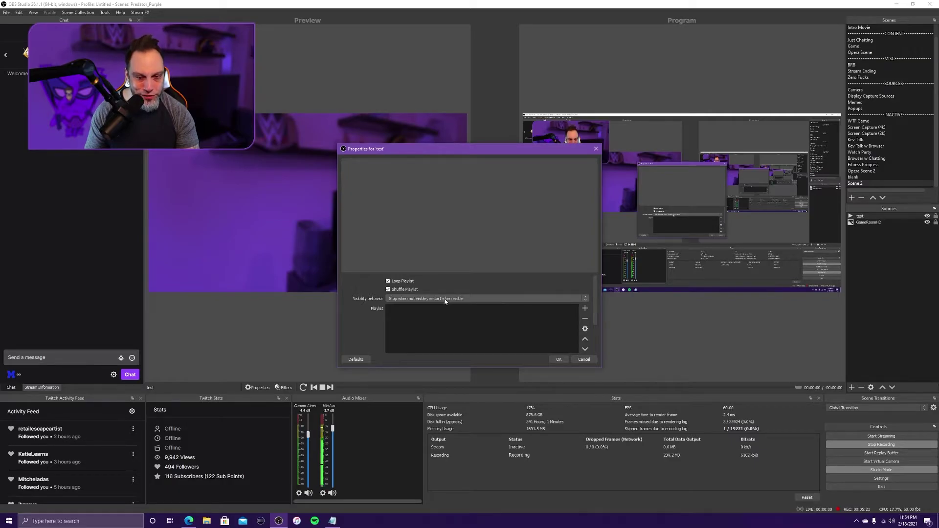
pyautogui.click(445, 300)
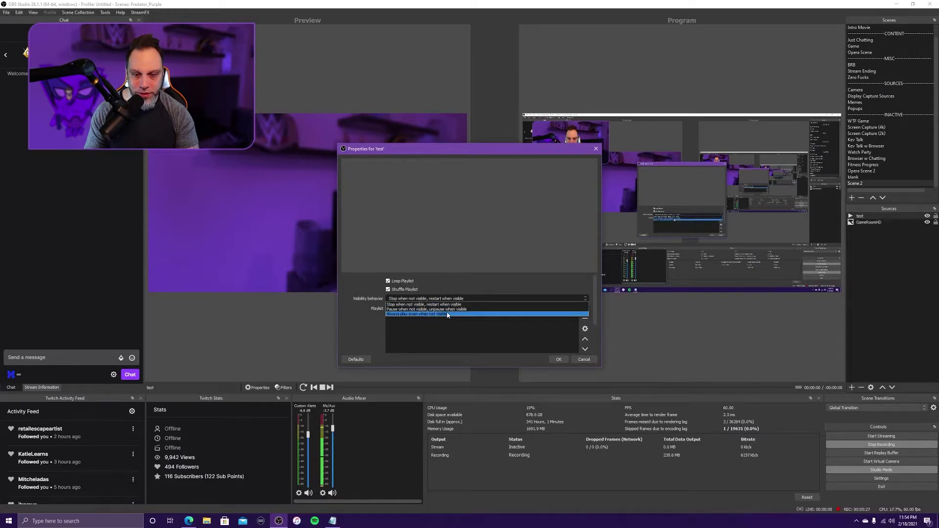
pyautogui.click(447, 314)
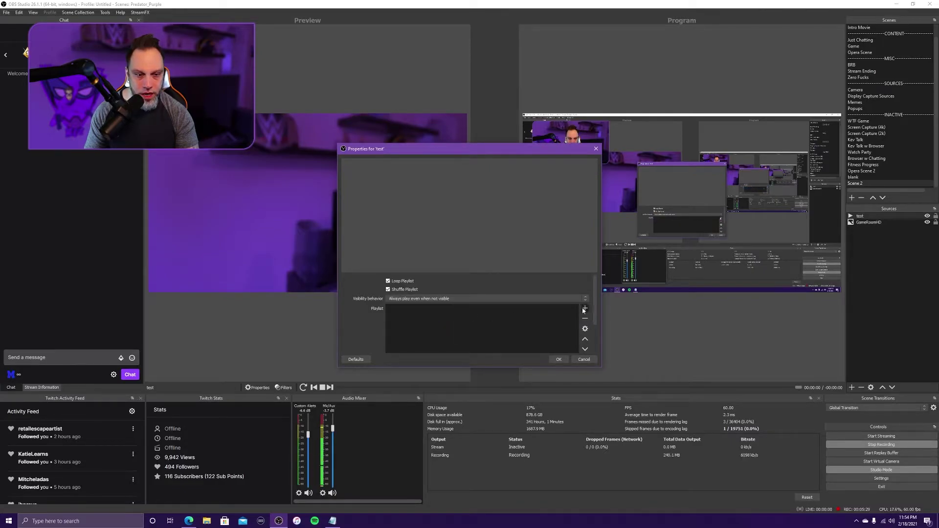
# Add the Gamer Stuff > VOD for Highlight Vids folder to test's playlist and save the source.
pyautogui.click(585, 309)
pyautogui.click(603, 321)
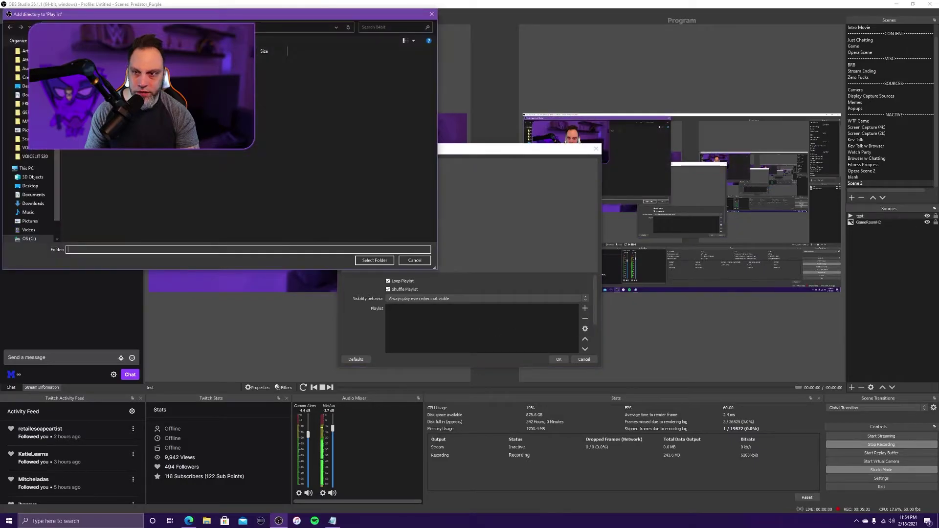
pyautogui.scroll(6, 29, 147)
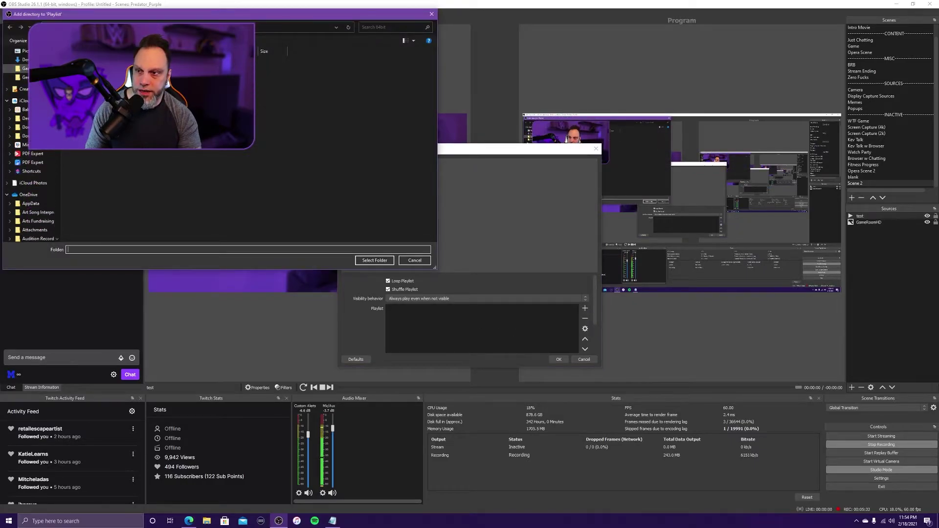
pyautogui.scroll(2, 22, 98)
pyautogui.click(22, 100)
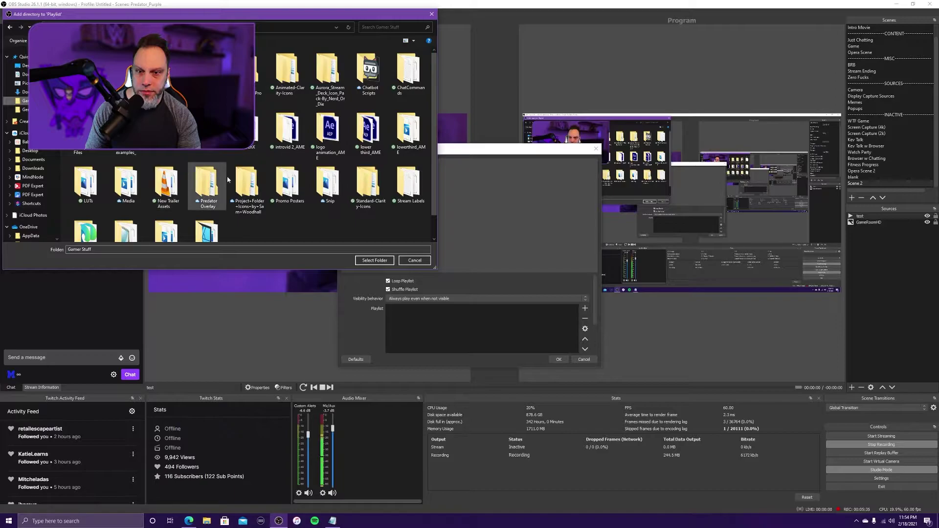
pyautogui.scroll(-1, 126, 191)
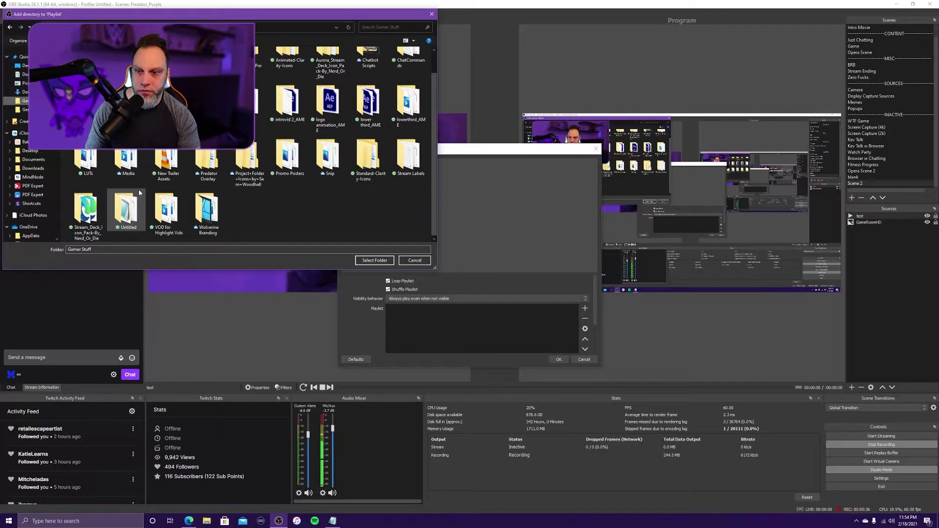
pyautogui.doubleClick(169, 204)
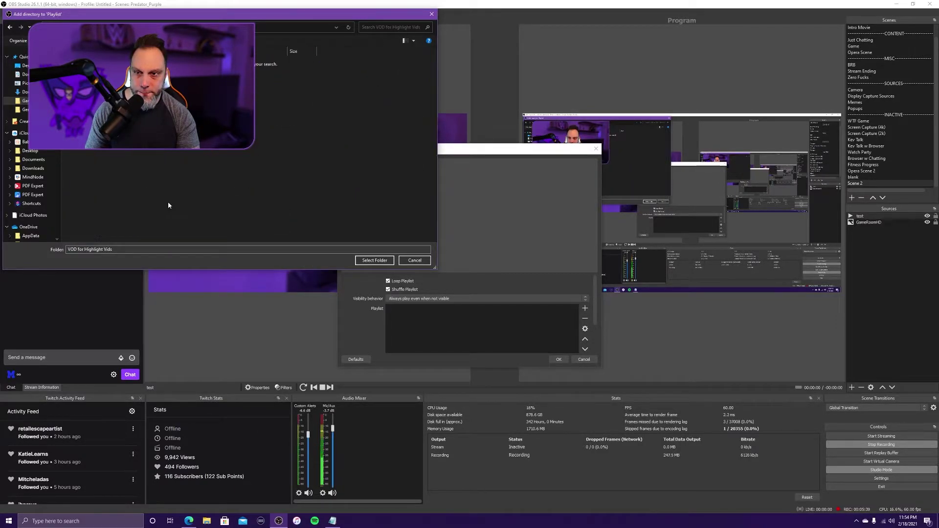
pyautogui.click(379, 263)
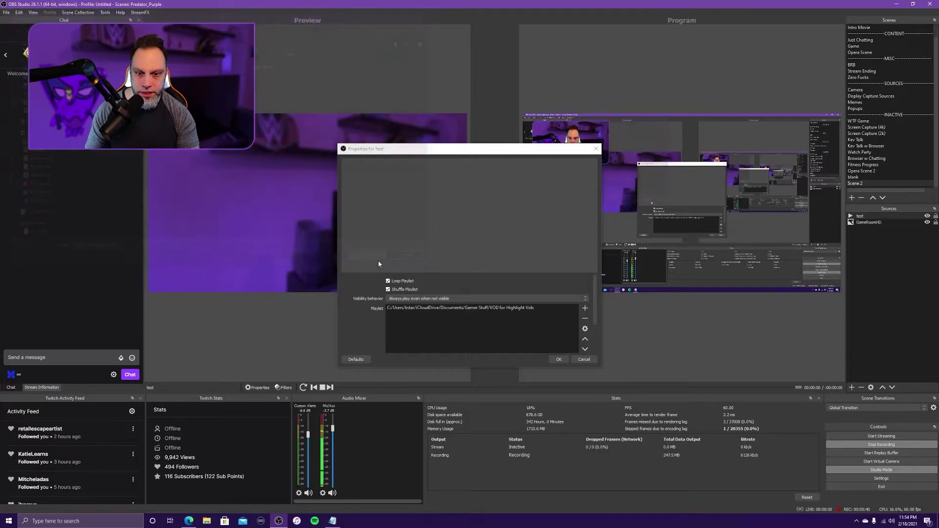
pyautogui.click(559, 360)
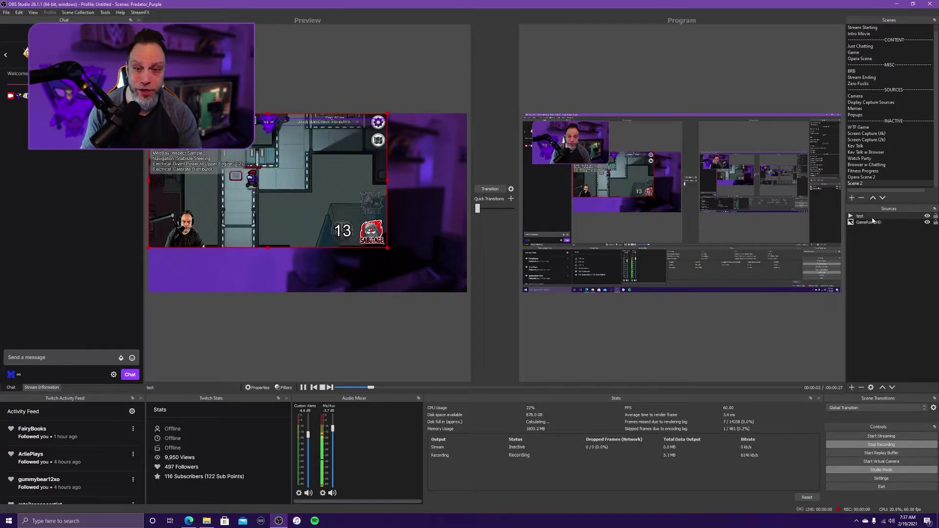
# Open the Filters window for the test source from its right-click menu.
pyautogui.rightClick(872, 219)
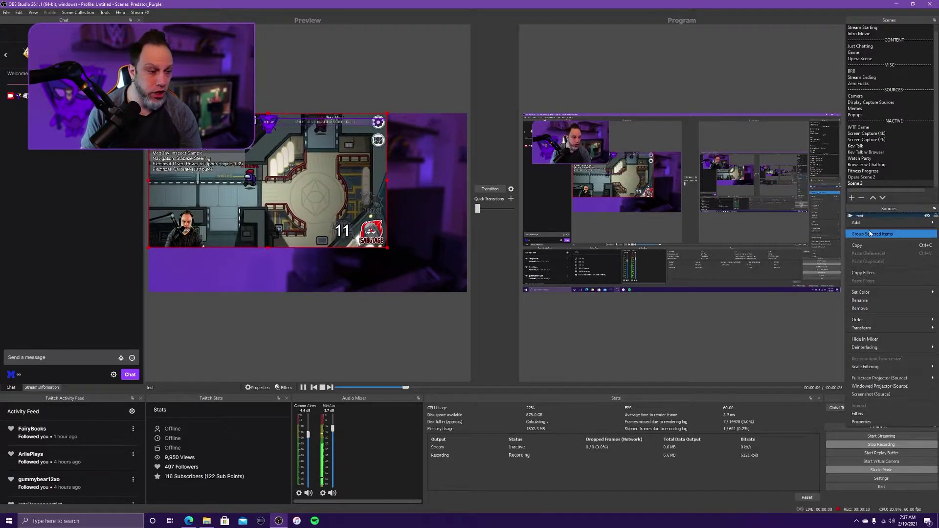
pyautogui.click(869, 415)
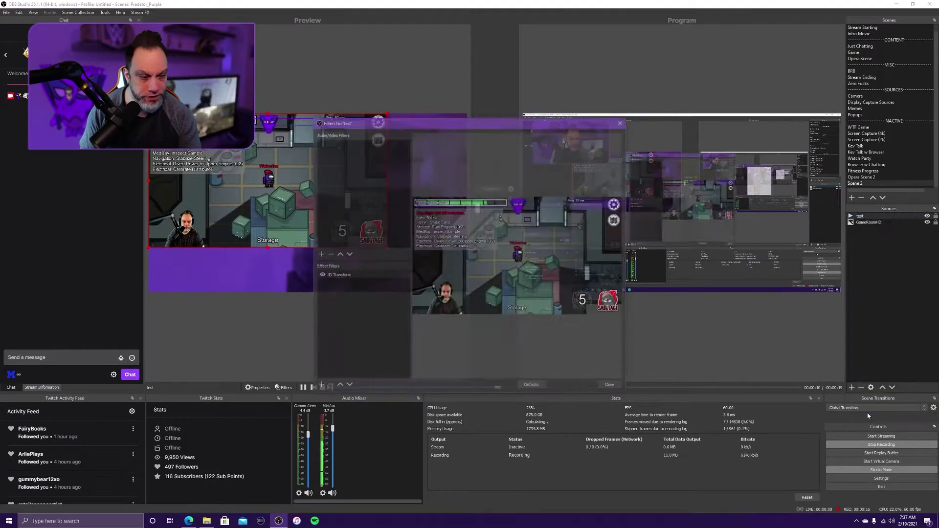
# Remove test's old 3D Transform filter and add a fresh 3D Transform with the default name.
pyautogui.click(348, 274)
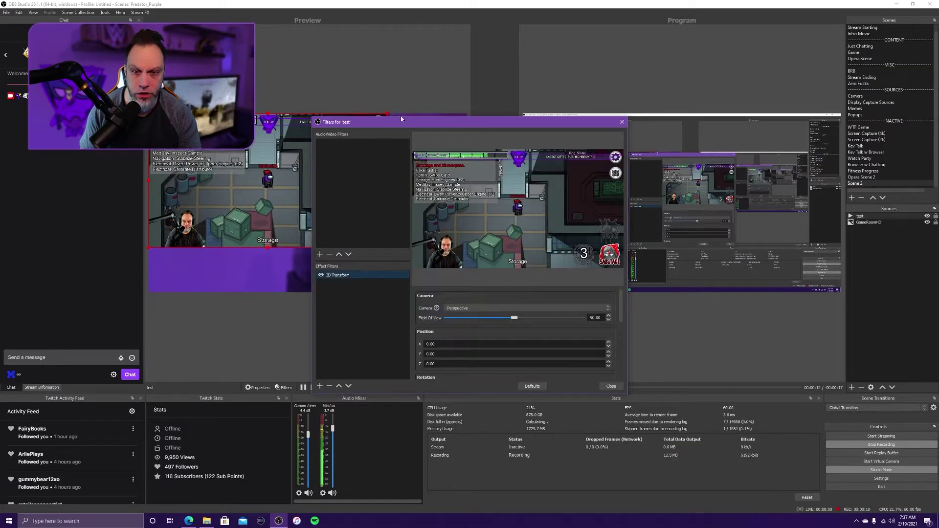
pyautogui.moveTo(429, 122); pyautogui.dragTo(533, 67)
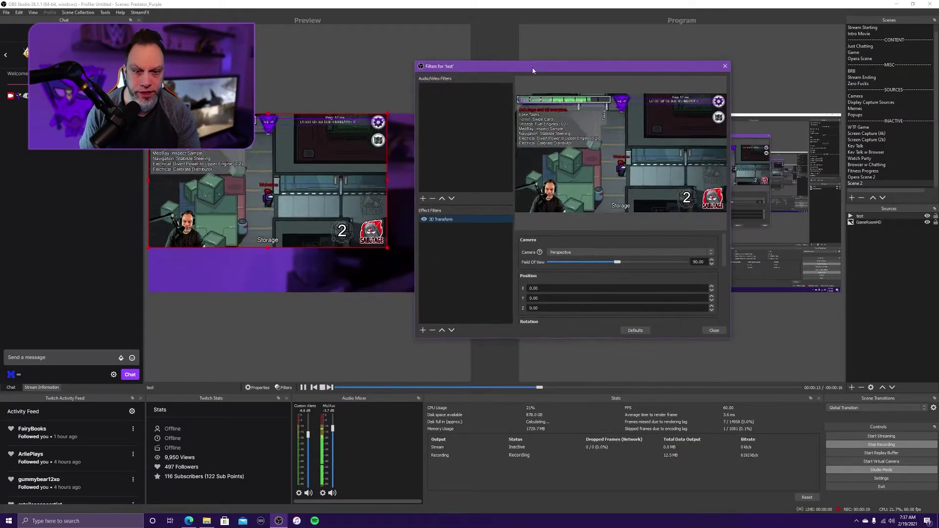
pyautogui.click(432, 330)
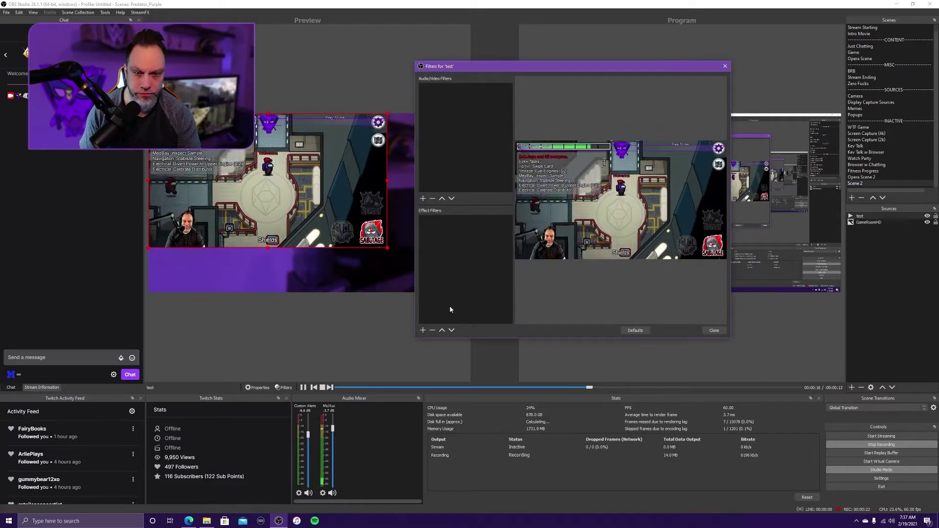
pyautogui.click(424, 330)
pyautogui.click(453, 332)
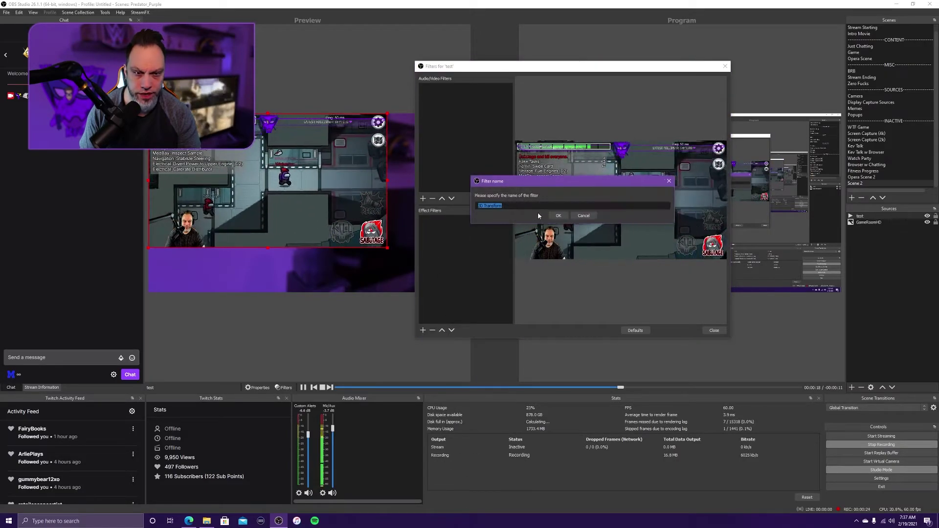
pyautogui.press('Return')
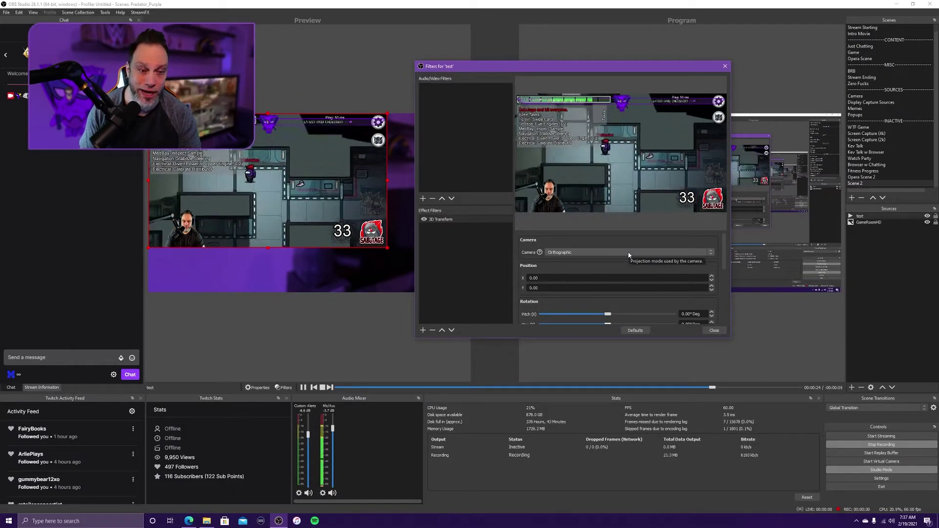
pyautogui.click(589, 252)
# Use a Perspective camera and try pitch, yaw, roll and scale values, leaving scale near 97.7%.
pyautogui.click(582, 264)
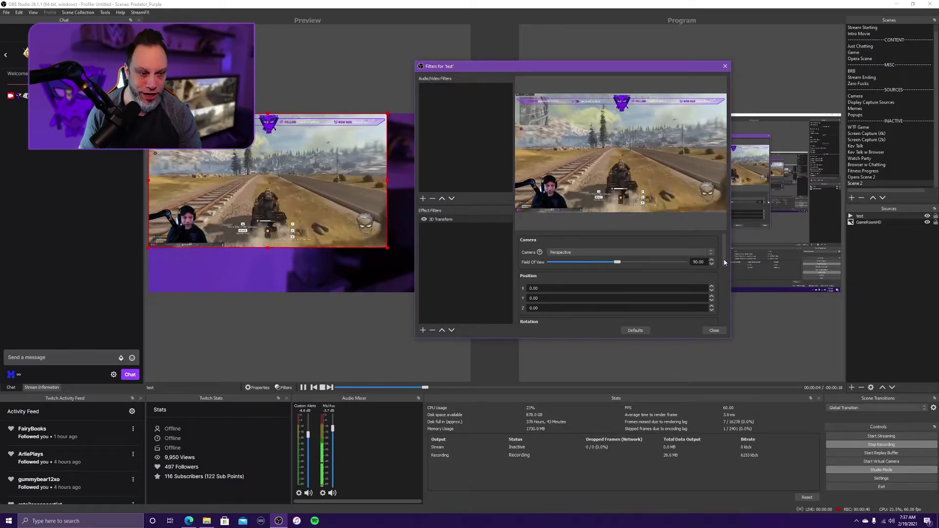
pyautogui.moveTo(724, 263); pyautogui.dragTo(727, 292)
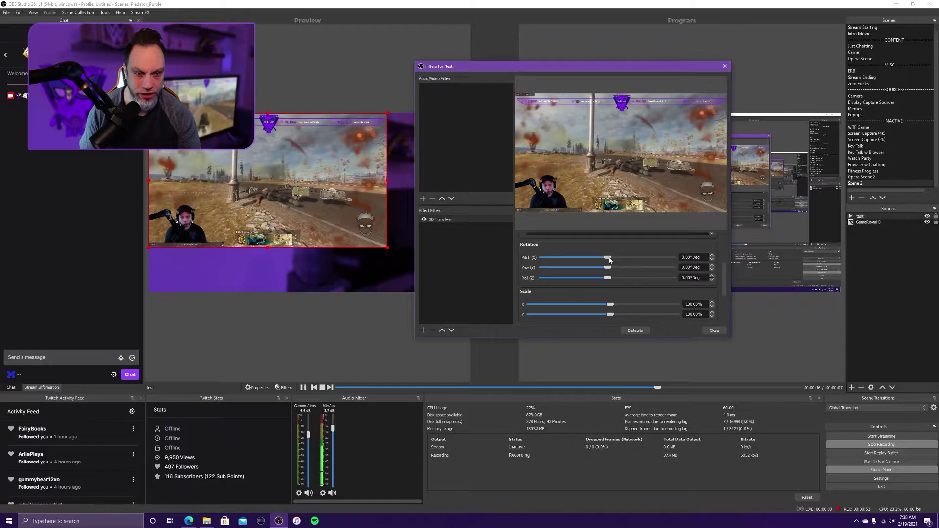
pyautogui.moveTo(610, 260); pyautogui.dragTo(610, 258)
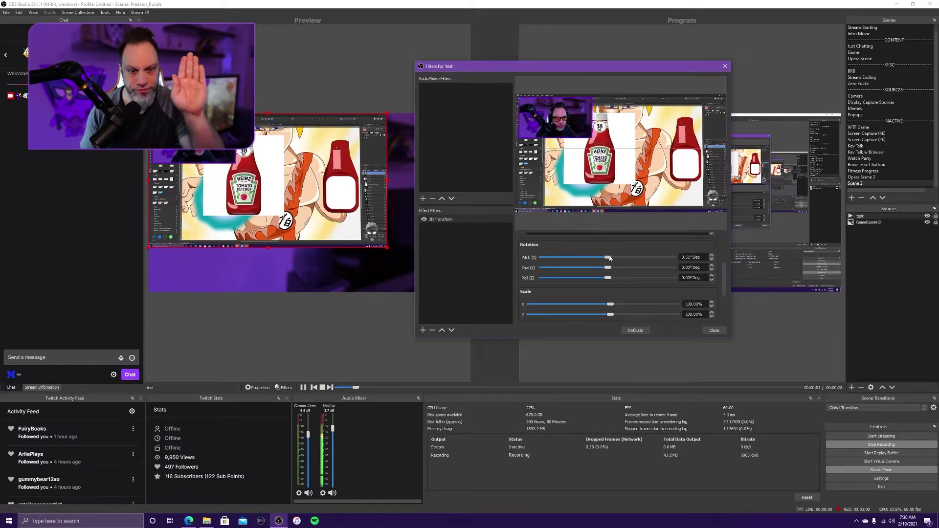
pyautogui.moveTo(606, 269); pyautogui.dragTo(606, 269)
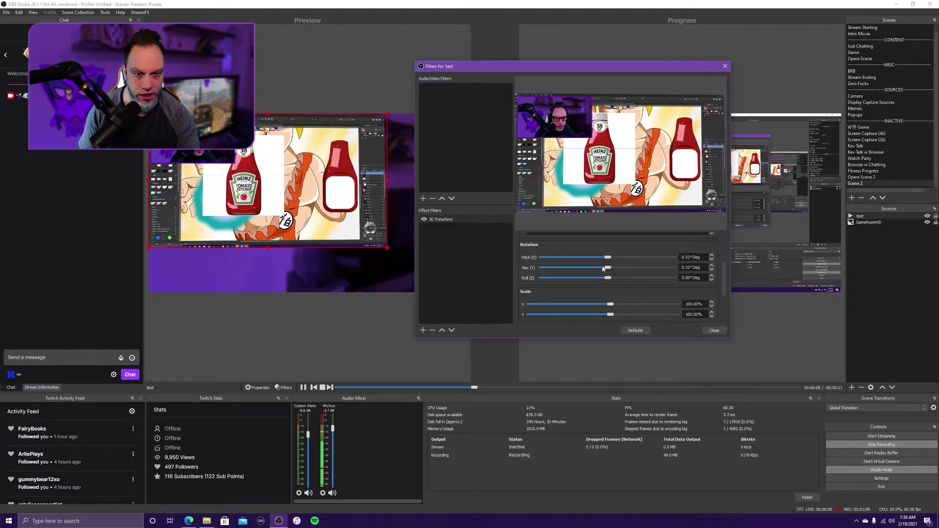
pyautogui.moveTo(608, 278)
pyautogui.mouseDown()
pyautogui.moveTo(673, 278)
pyautogui.moveTo(534, 278)
pyautogui.moveTo(608, 280)
pyautogui.mouseUp()
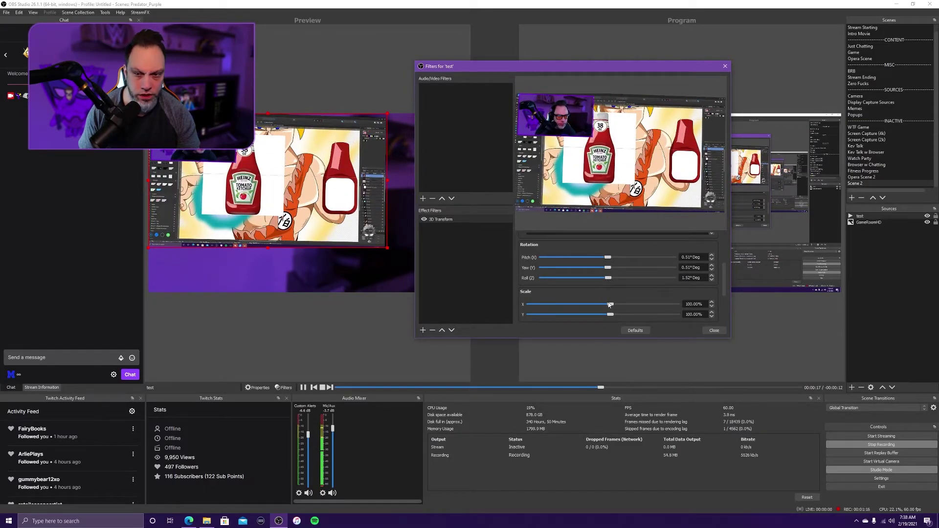
pyautogui.moveTo(612, 306); pyautogui.dragTo(609, 305)
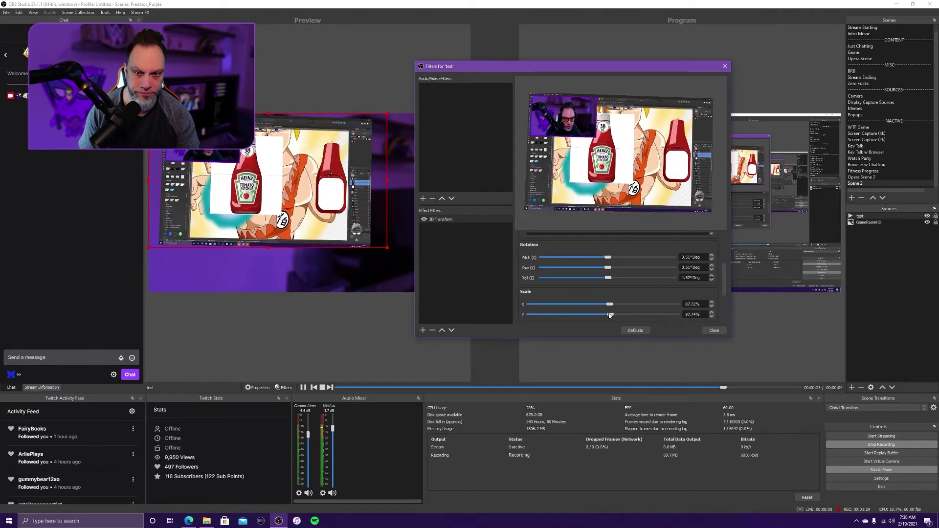
pyautogui.moveTo(724, 292); pyautogui.dragTo(721, 306)
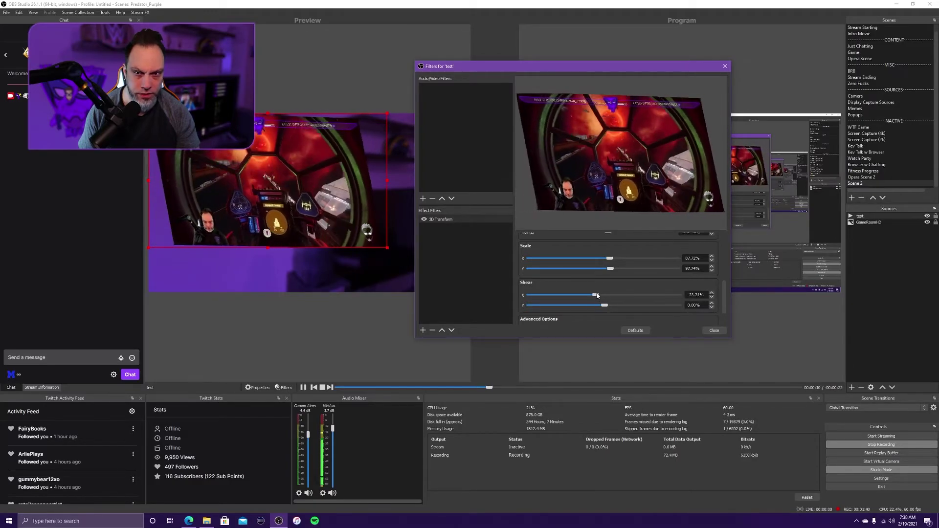
# Reverse the clip's horizontal shear and increase its vertical shear with the Shear X and Y sliders.
pyautogui.moveTo(615, 296); pyautogui.dragTo(597, 295)
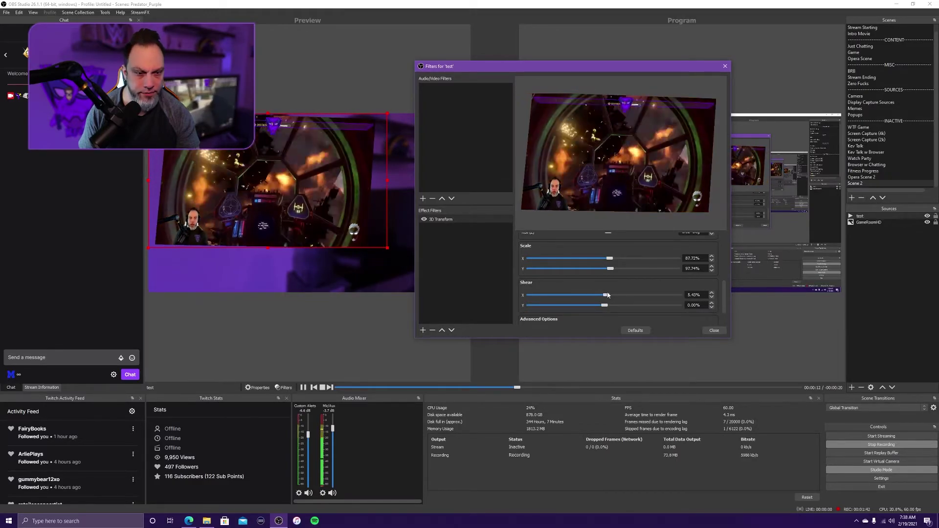
pyautogui.moveTo(614, 306); pyautogui.dragTo(603, 305)
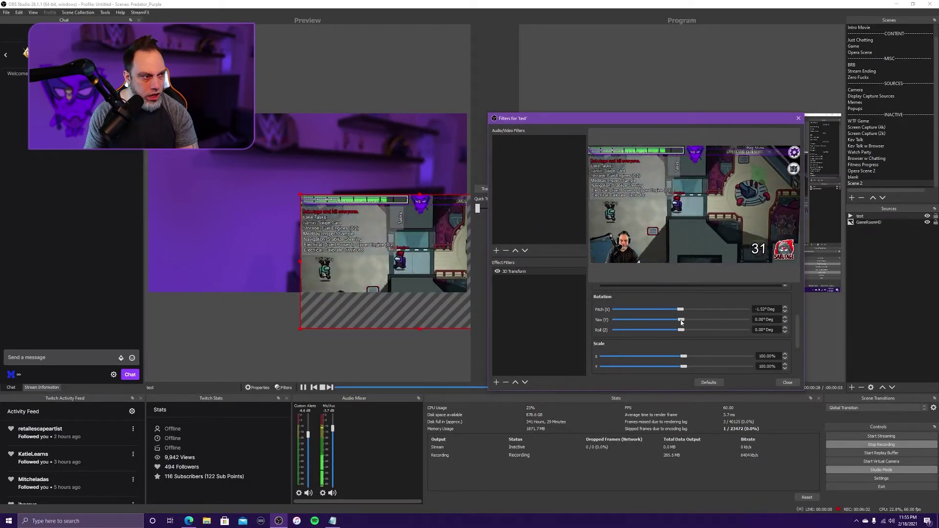
# Give the test clip a slight sideways yaw and tweak further 3D Transform sliders.
pyautogui.moveTo(681, 320); pyautogui.dragTo(682, 332)
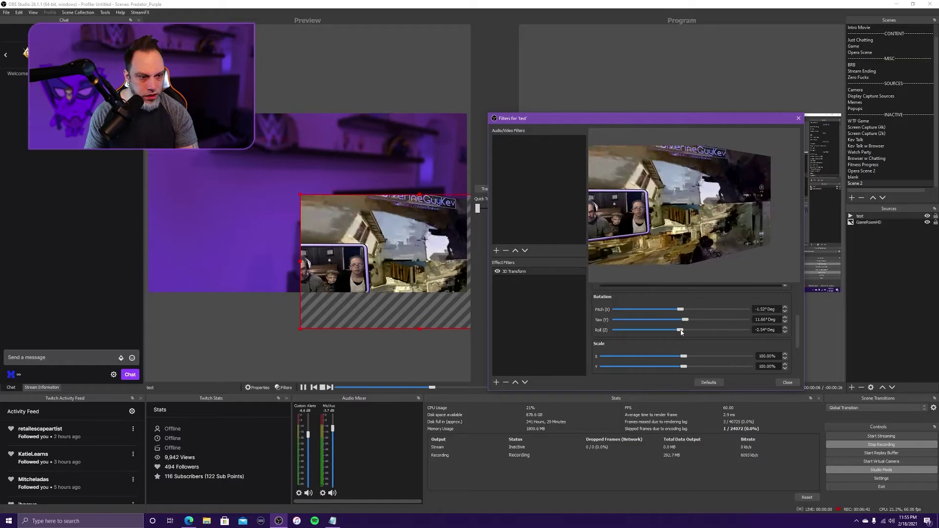
pyautogui.scroll(-1, 799, 341)
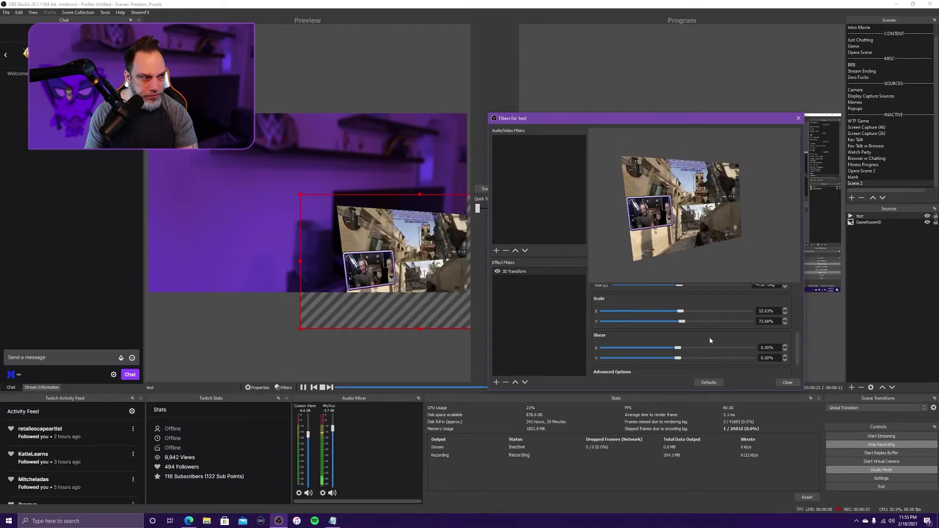
pyautogui.scroll(-1, 797, 354)
pyautogui.moveTo(678, 321); pyautogui.dragTo(674, 332)
# Set shear to 10.37% / -10.37% and field of view to 99.29, fitting the clip onto the TV.
pyautogui.click(378, 240)
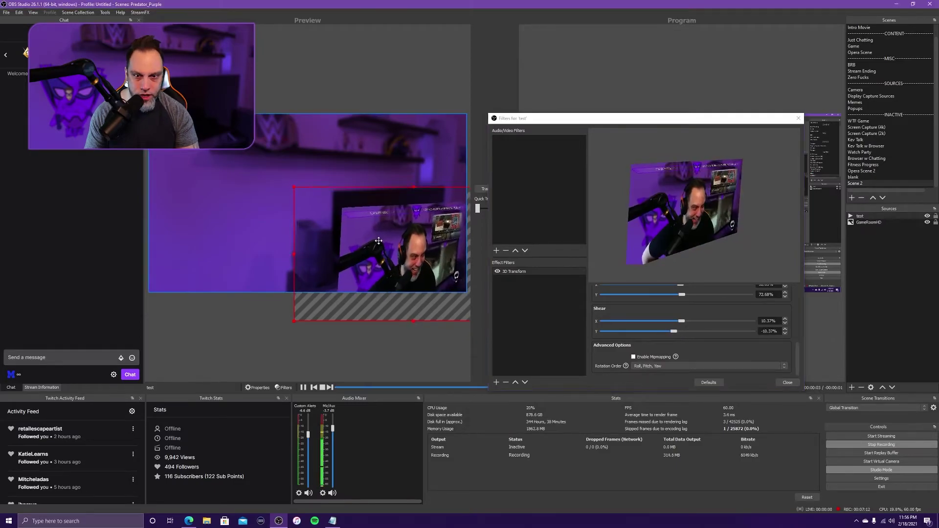
pyautogui.moveTo(377, 240); pyautogui.dragTo(372, 227)
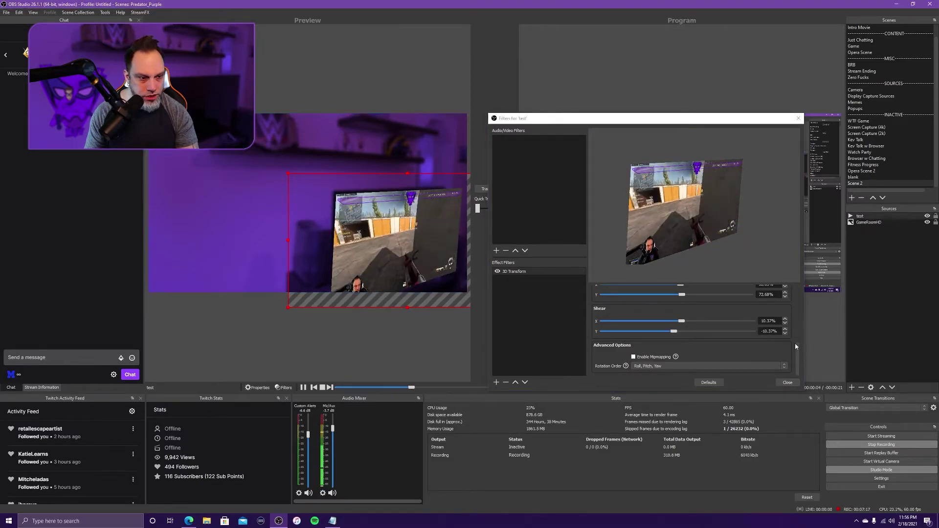
pyautogui.moveTo(797, 348); pyautogui.dragTo(797, 292)
pyautogui.moveTo(691, 313); pyautogui.dragTo(698, 313)
pyautogui.click(389, 237)
pyautogui.moveTo(389, 237); pyautogui.dragTo(379, 231)
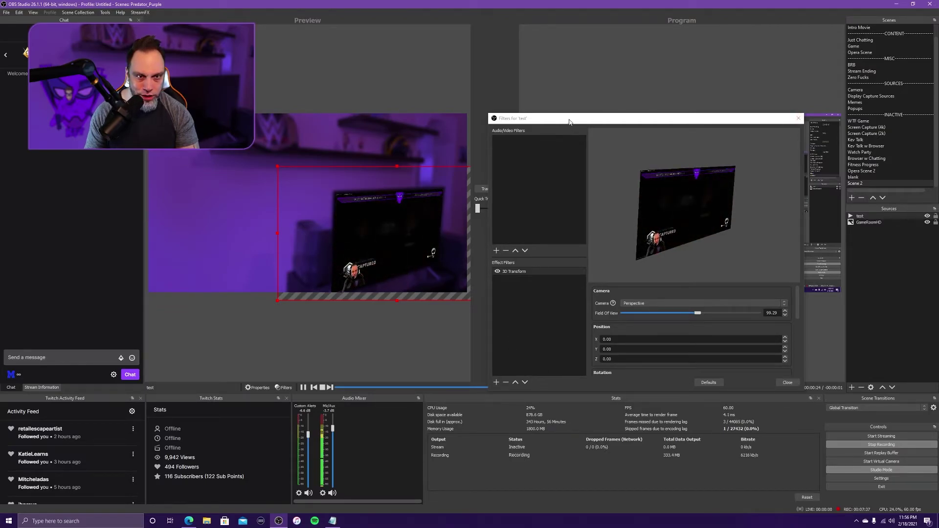
# Add a Blur filter to test with Gaussian type at size 17.
pyautogui.moveTo(570, 121); pyautogui.dragTo(612, 136)
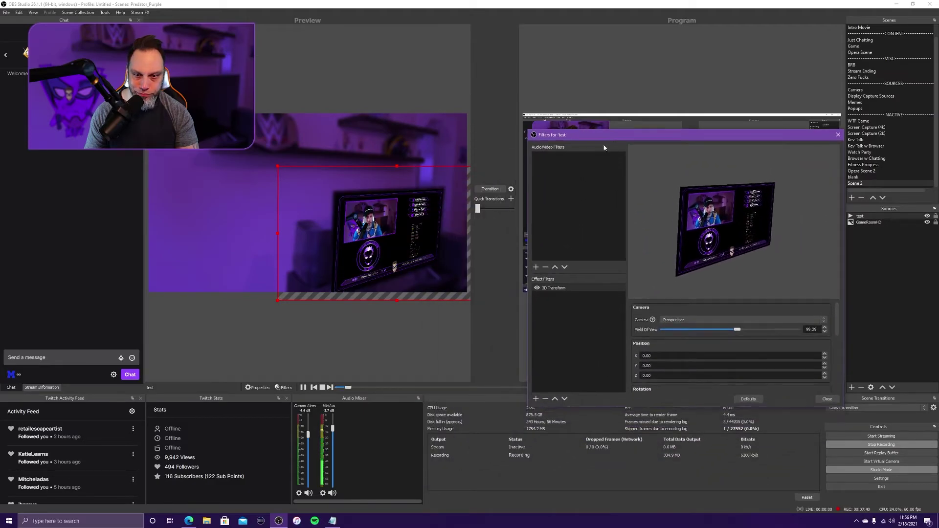
pyautogui.click(535, 399)
pyautogui.click(544, 231)
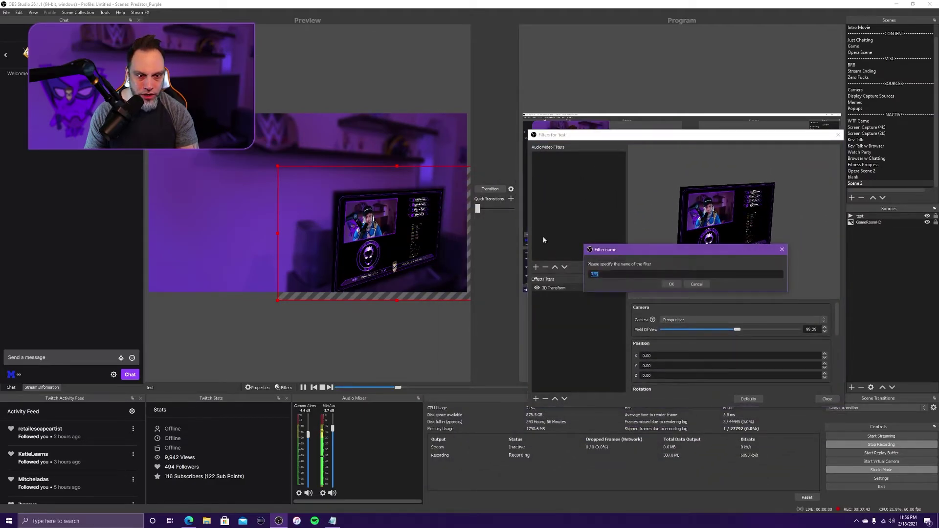
pyautogui.click(672, 285)
pyautogui.click(661, 308)
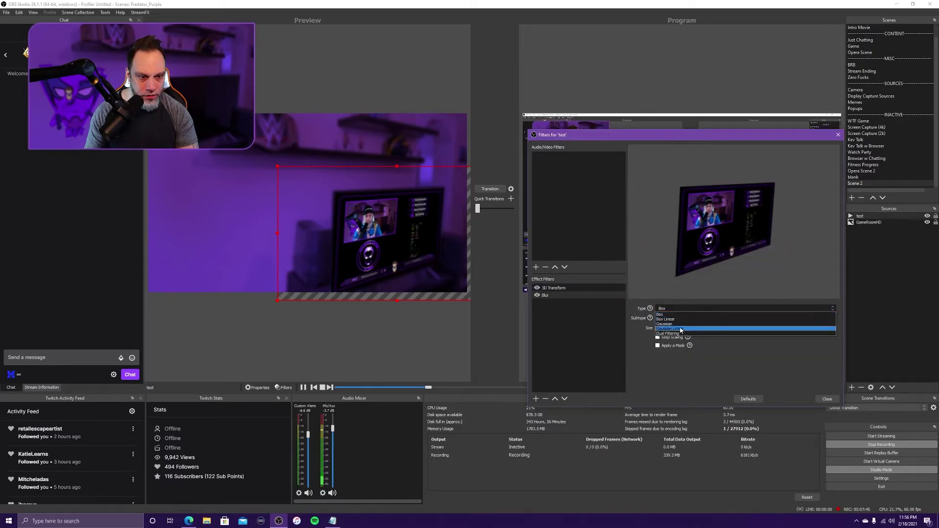
pyautogui.click(664, 332)
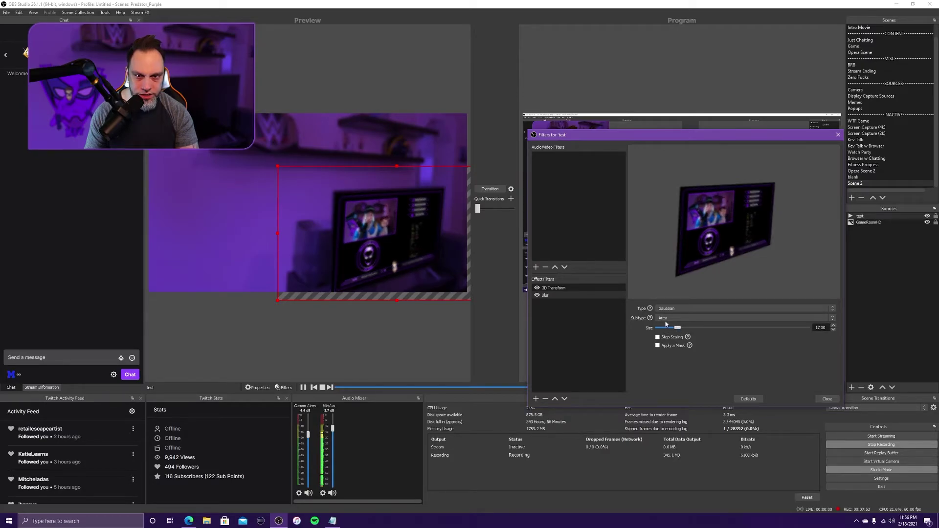
# Close the filters window, switch to the Just Chatting scene and turn Studio Mode off.
pyautogui.click(828, 398)
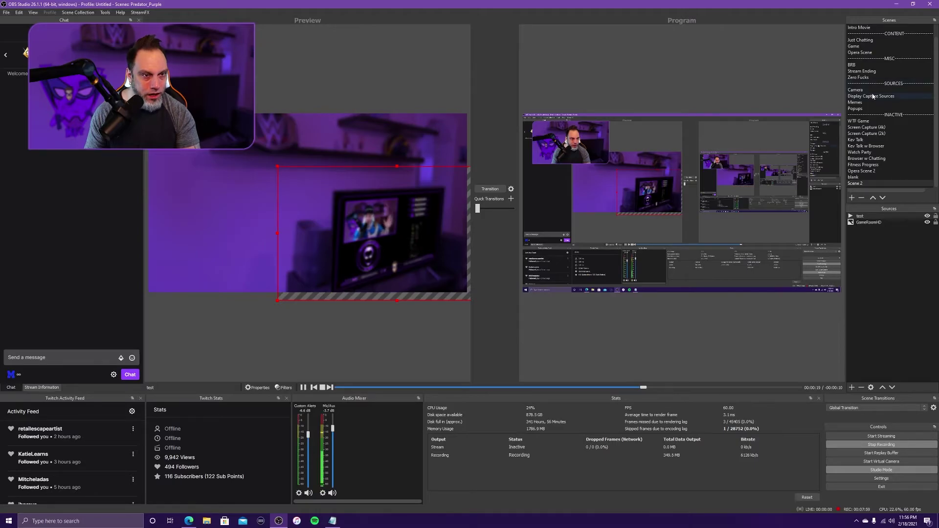
pyautogui.click(865, 41)
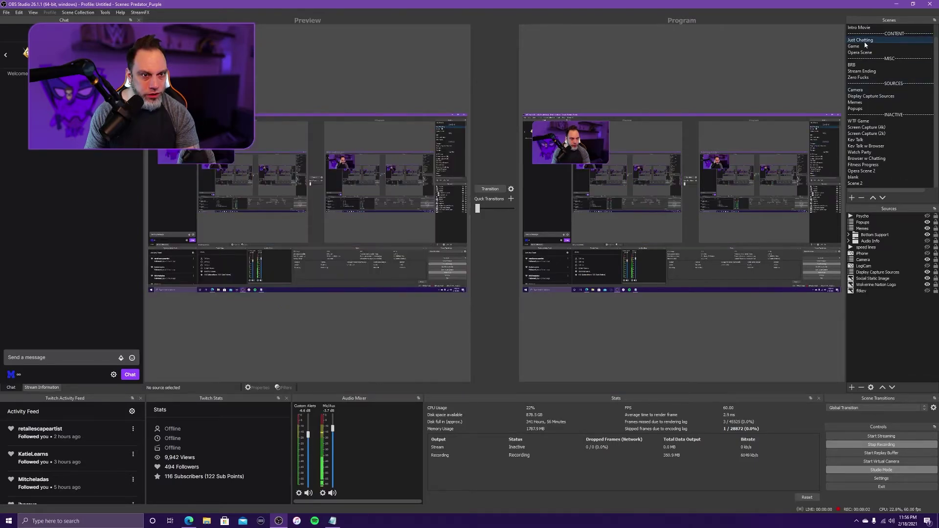
pyautogui.click(878, 470)
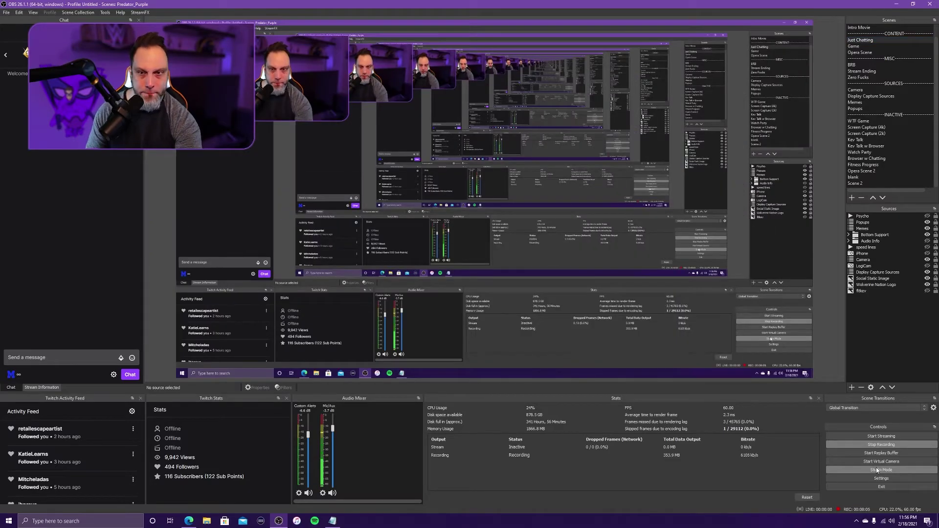